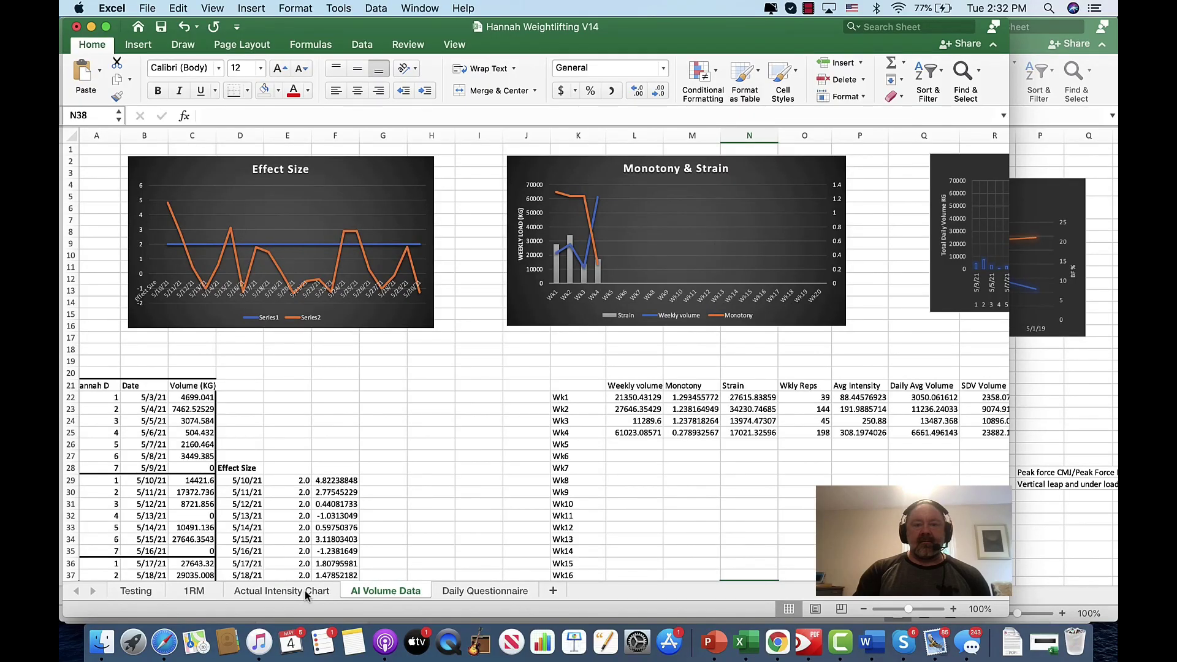
Step: Open the Actual Intensity Chart sheet to day one's totals: volume 4699.041, 65 reps, INOL 5.80
{"action": "left_click", "coordinate": [304, 590]}
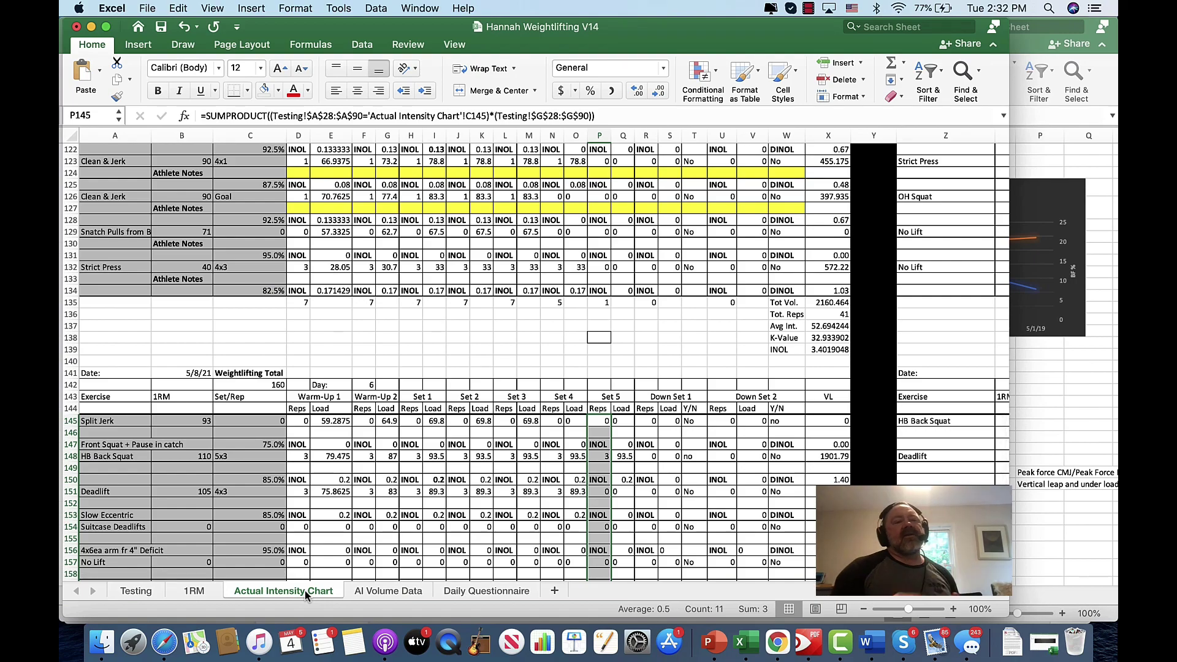
{"action": "scroll", "coordinate": [339, 416], "scroll_direction": "up", "scroll_amount": 20}
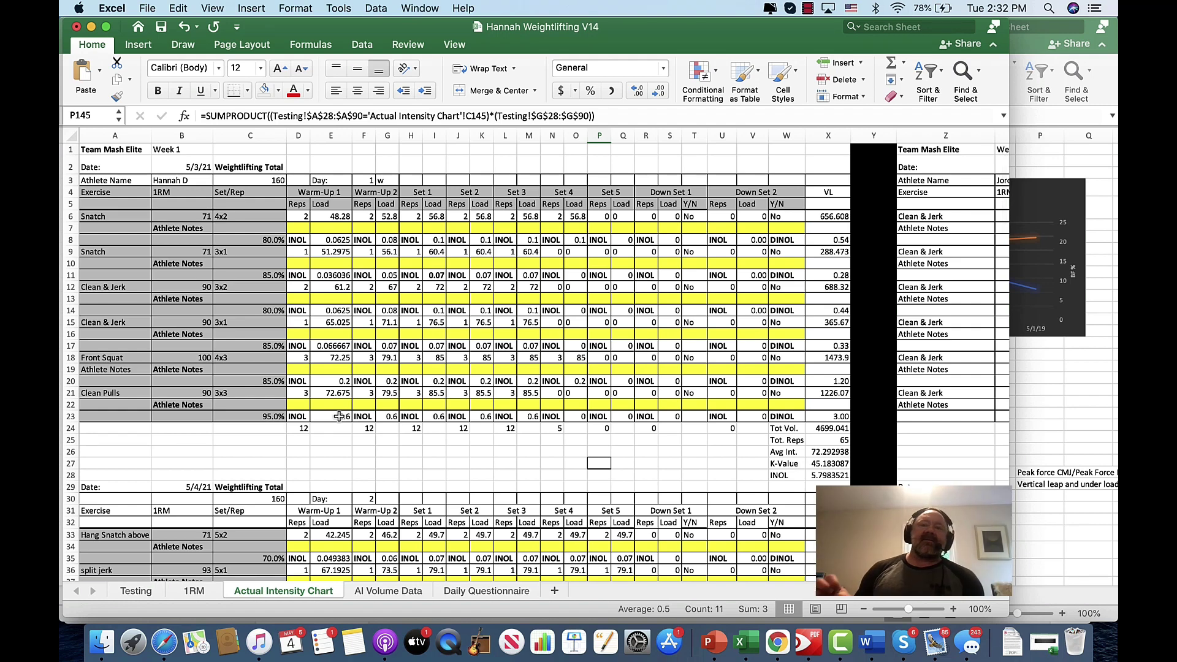
{"action": "scroll", "coordinate": [340, 416], "scroll_direction": "left", "scroll_amount": 2}
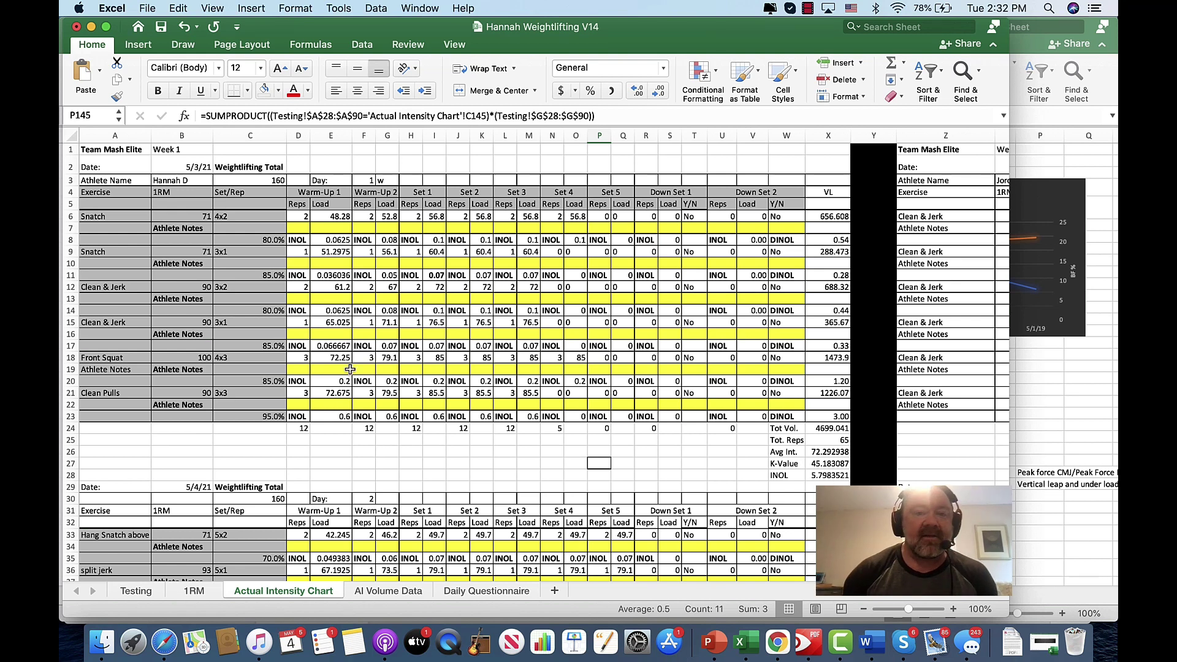
{"action": "scroll", "coordinate": [482, 313], "scroll_direction": "down", "scroll_amount": 1}
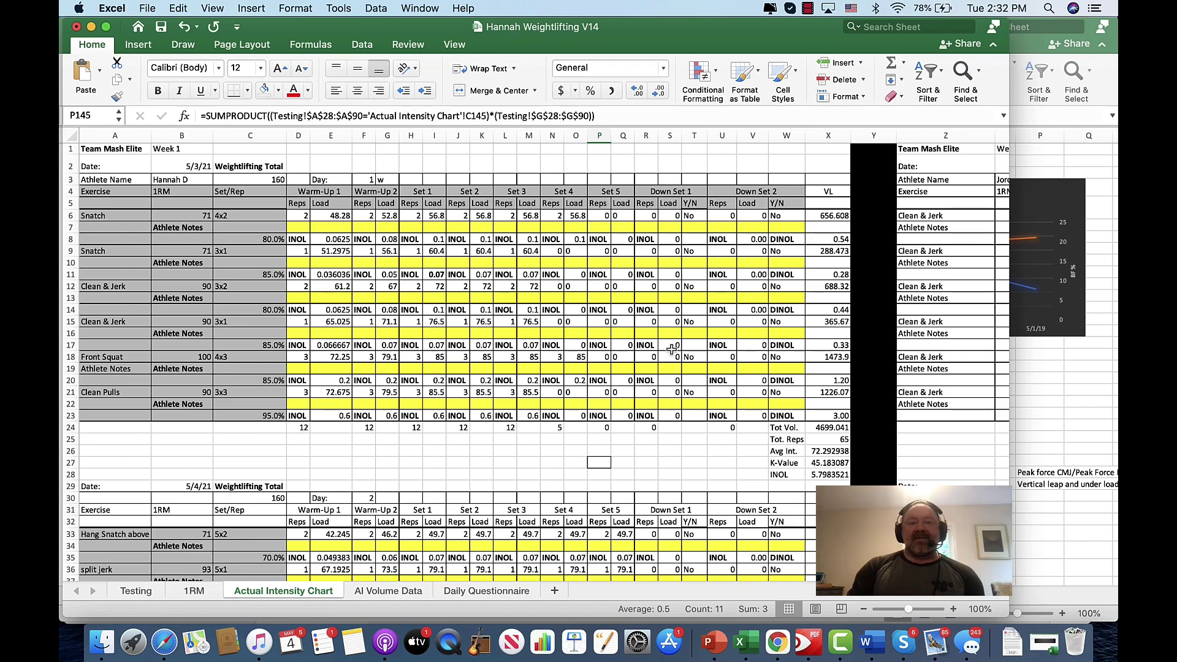
{"action": "scroll", "coordinate": [743, 325], "scroll_direction": "down", "scroll_amount": 1}
{"action": "scroll", "coordinate": [743, 325], "scroll_direction": "down", "scroll_amount": 5}
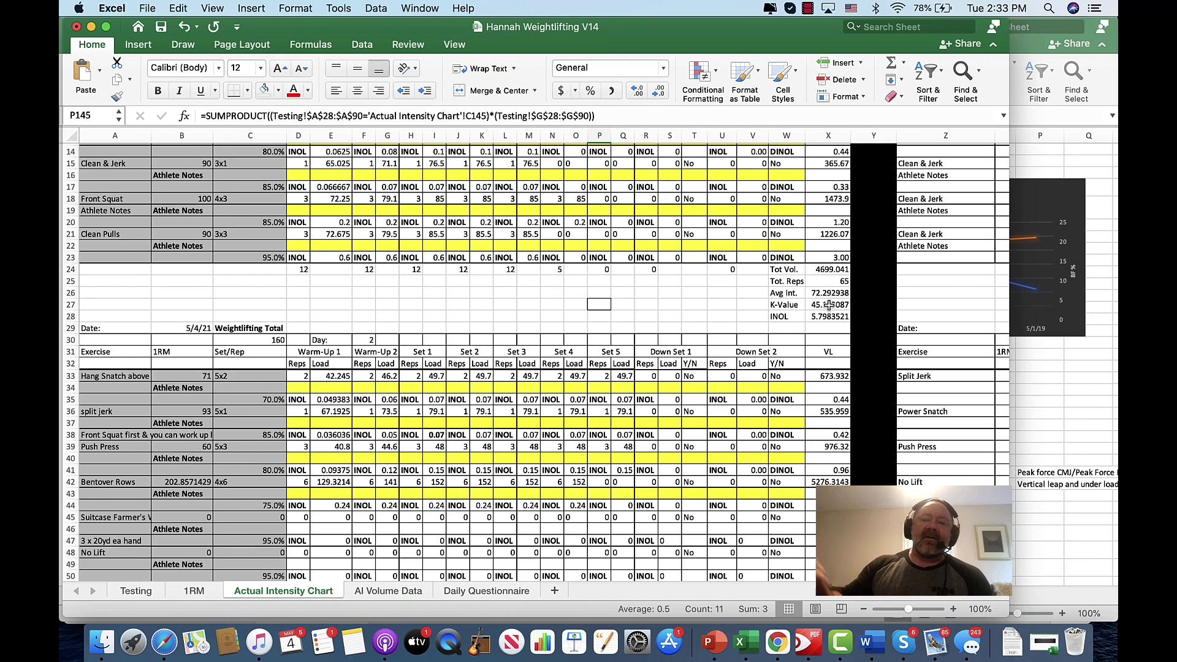
Step: Scroll down to the Week 1 summary: 21350.431 volume, 276 reps, K-Value 48.35, INOL 17.56
{"action": "scroll", "coordinate": [829, 305], "scroll_direction": "down", "scroll_amount": 5}
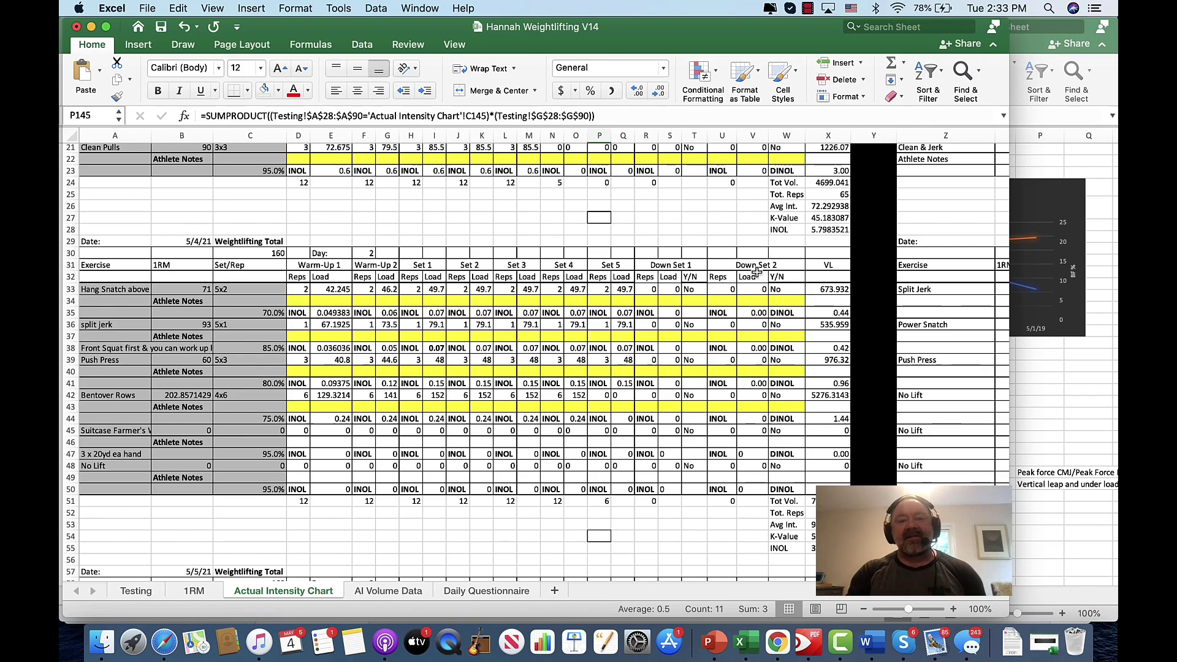
{"action": "scroll", "coordinate": [713, 350], "scroll_direction": "down", "scroll_amount": 20}
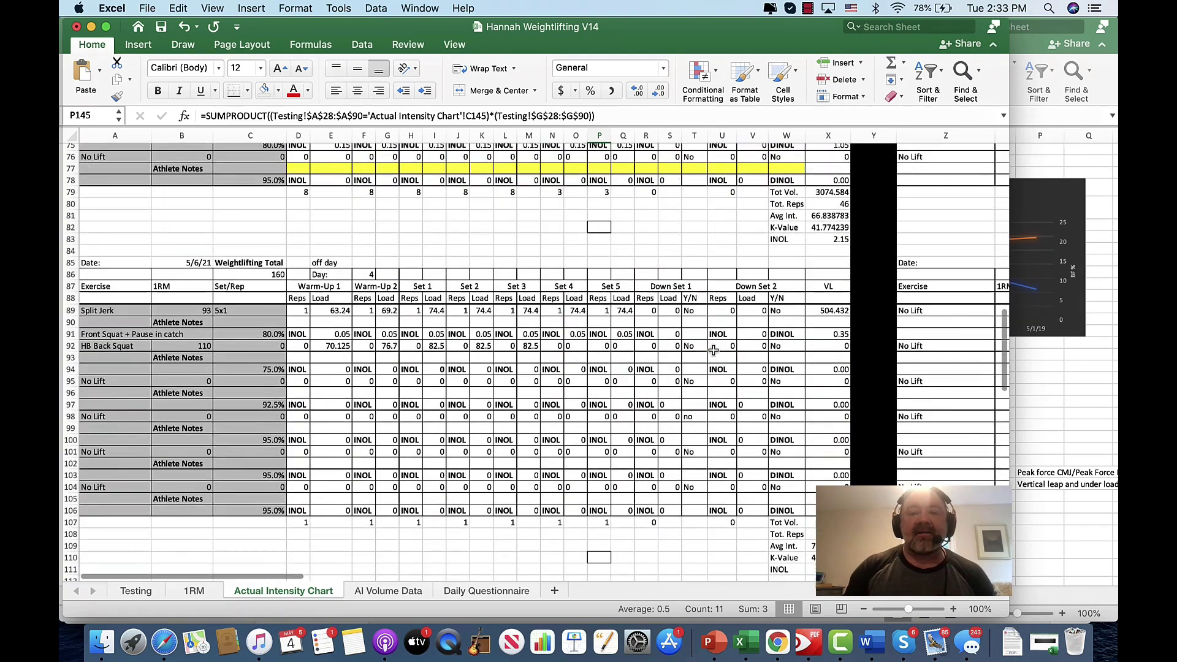
{"action": "scroll", "coordinate": [713, 350], "scroll_direction": "down", "scroll_amount": 14}
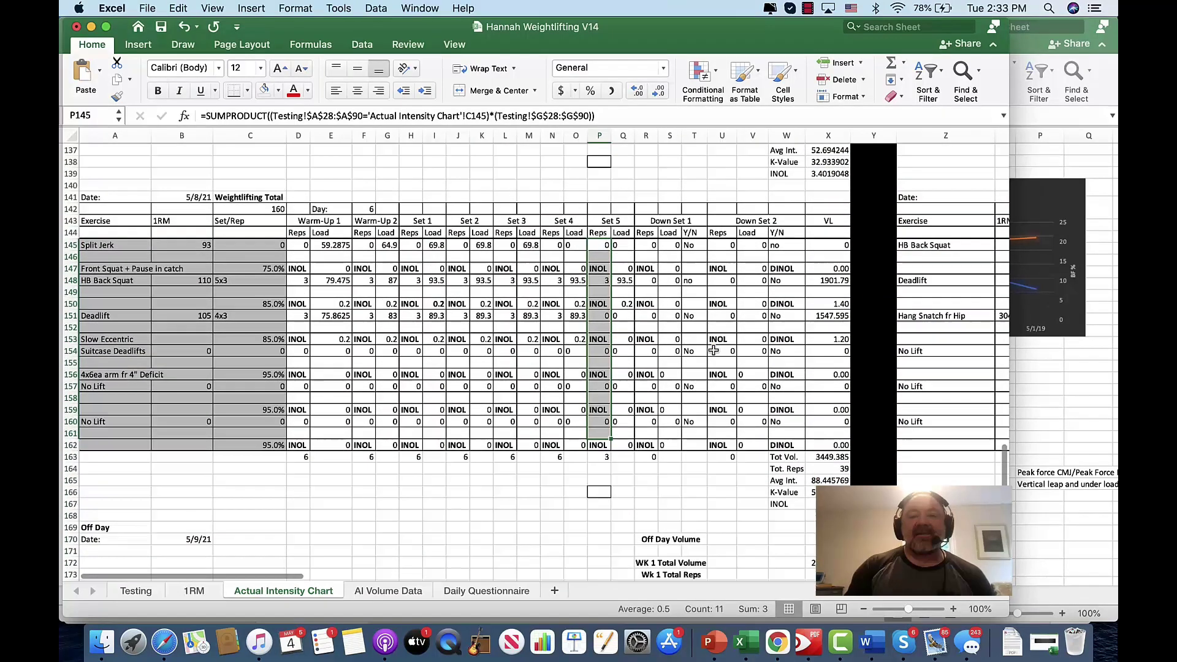
{"action": "scroll", "coordinate": [822, 446], "scroll_direction": "down", "scroll_amount": 7}
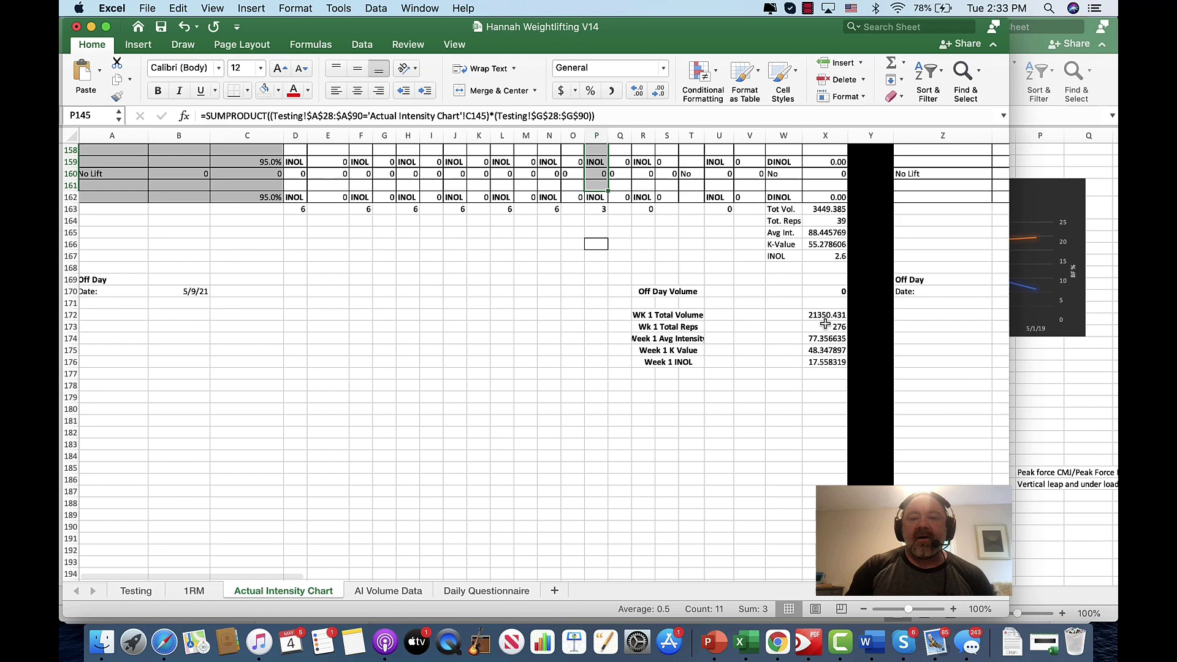
Step: Open the AI Volume Data sheet and look over its Effect Size and Monotony & Strain charts
{"action": "left_click", "coordinate": [379, 591]}
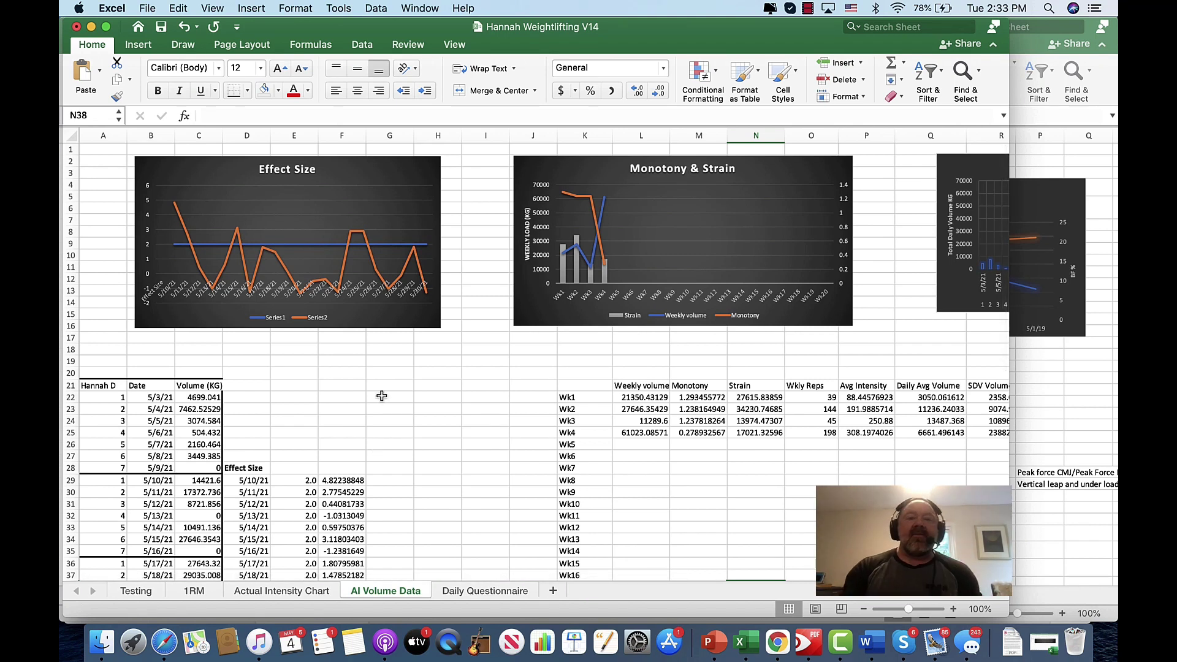
{"action": "scroll", "coordinate": [386, 389], "scroll_direction": "right", "scroll_amount": 3}
{"action": "scroll", "coordinate": [386, 389], "scroll_direction": "right", "scroll_amount": 3}
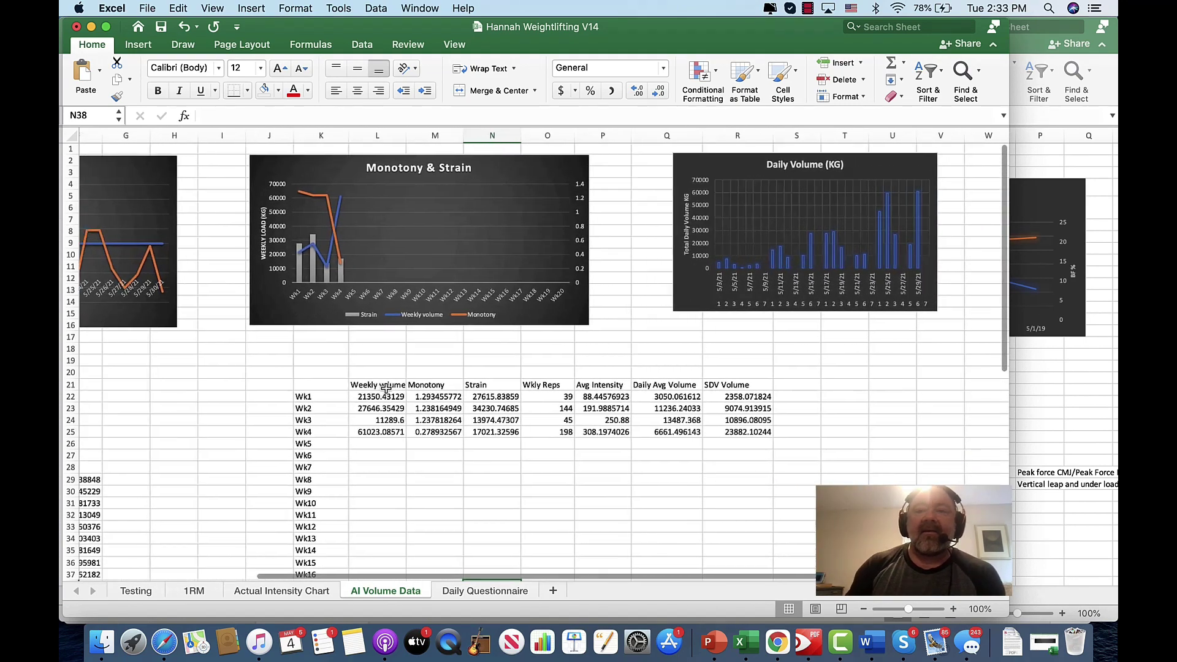
{"action": "scroll", "coordinate": [387, 388], "scroll_direction": "left", "scroll_amount": 5}
{"action": "scroll", "coordinate": [387, 389], "scroll_direction": "left", "scroll_amount": 1}
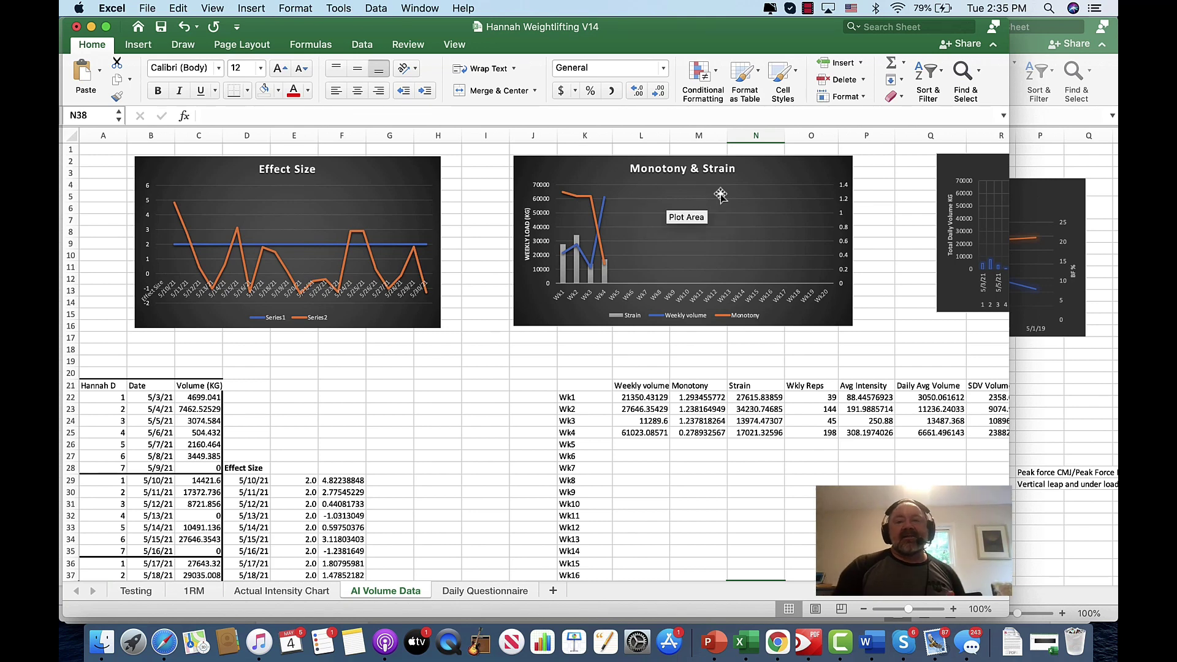
{"action": "scroll", "coordinate": [764, 197], "scroll_direction": "right", "scroll_amount": 6}
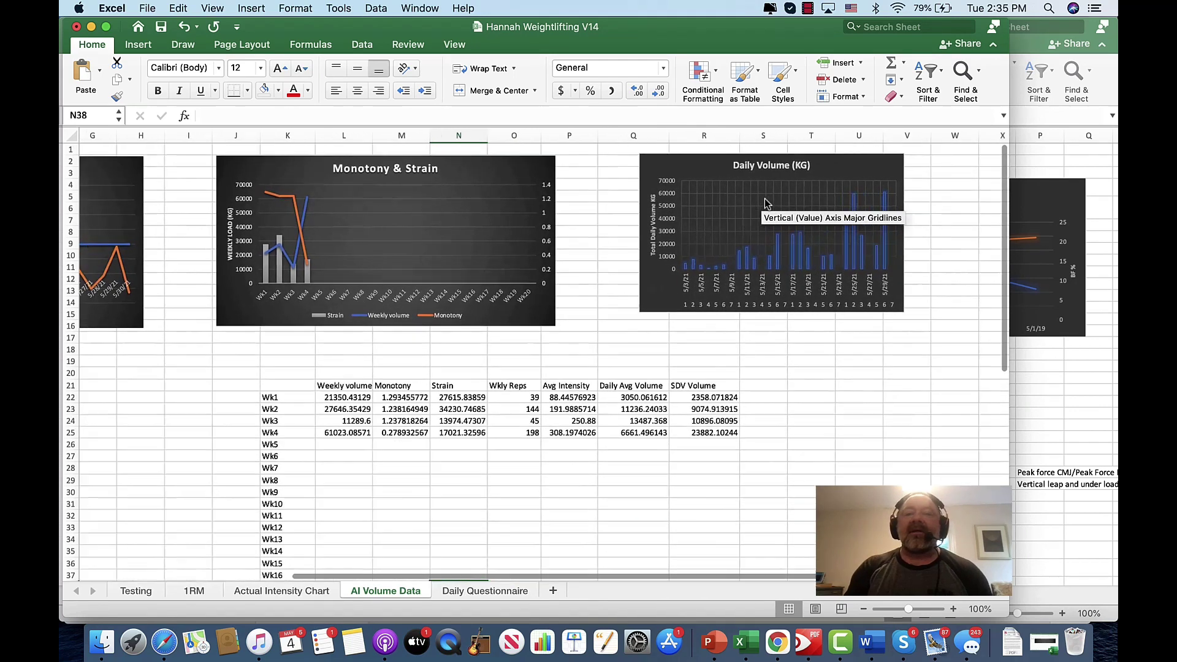
{"action": "scroll", "coordinate": [764, 201], "scroll_direction": "right", "scroll_amount": 4}
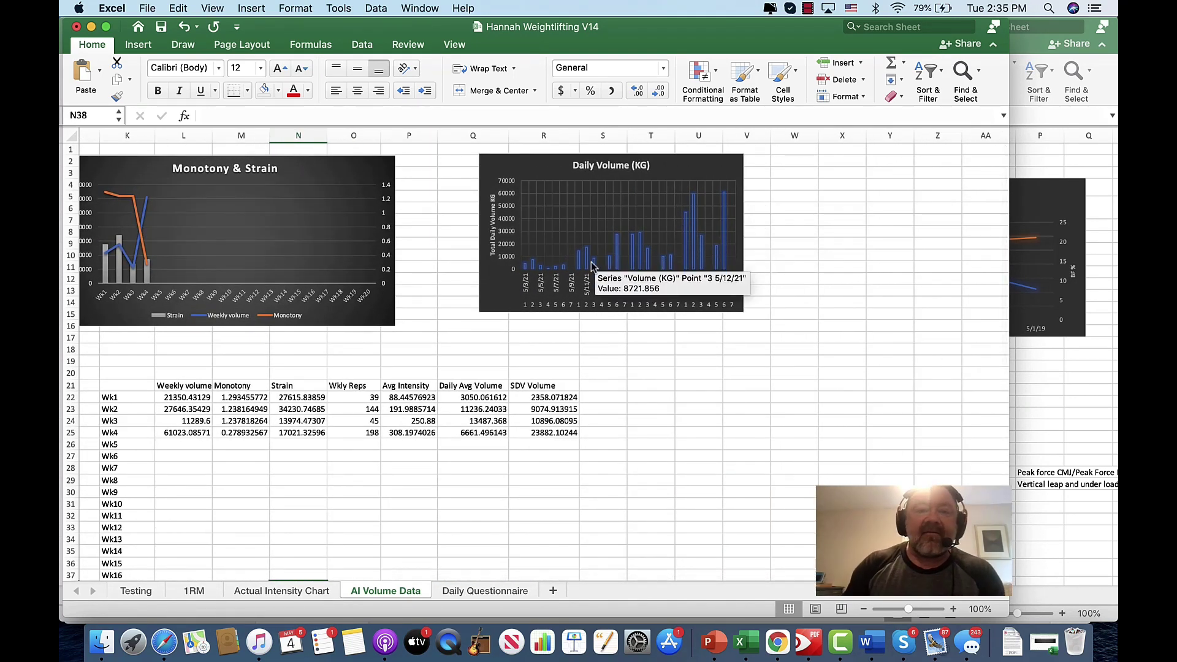
{"action": "scroll", "coordinate": [420, 292], "scroll_direction": "left", "scroll_amount": 10}
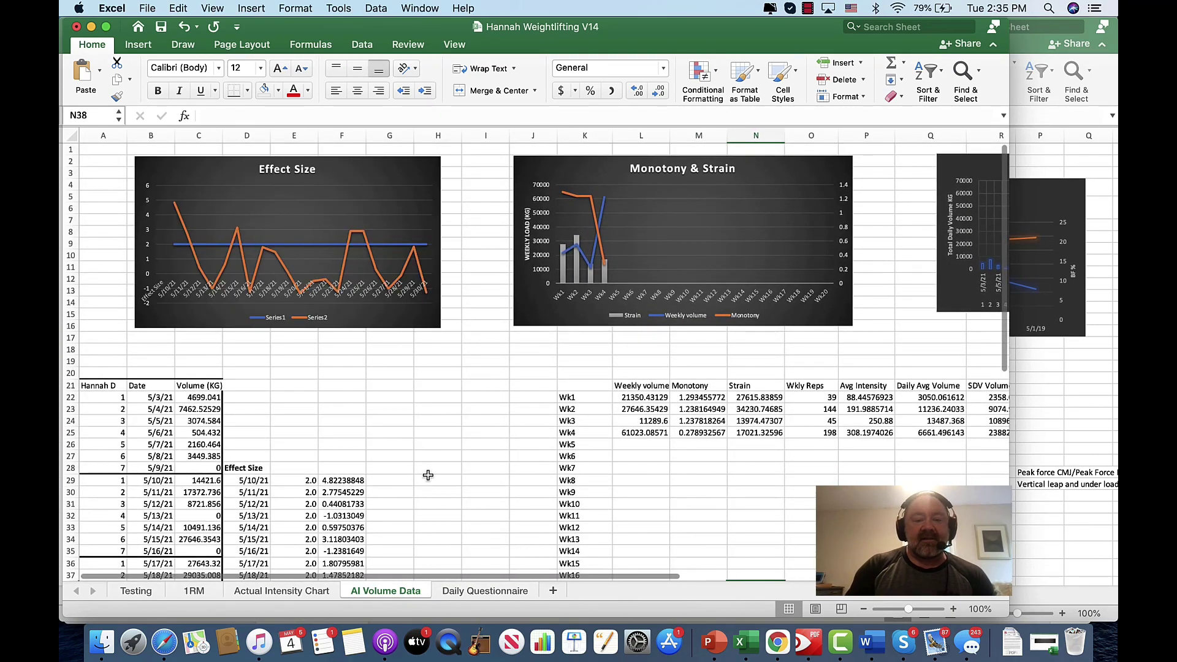
Step: Open the Daily Questionnaire sheet and scroll down through its responses
{"action": "left_click", "coordinate": [469, 595]}
{"action": "scroll", "coordinate": [472, 517], "scroll_direction": "down", "scroll_amount": 2}
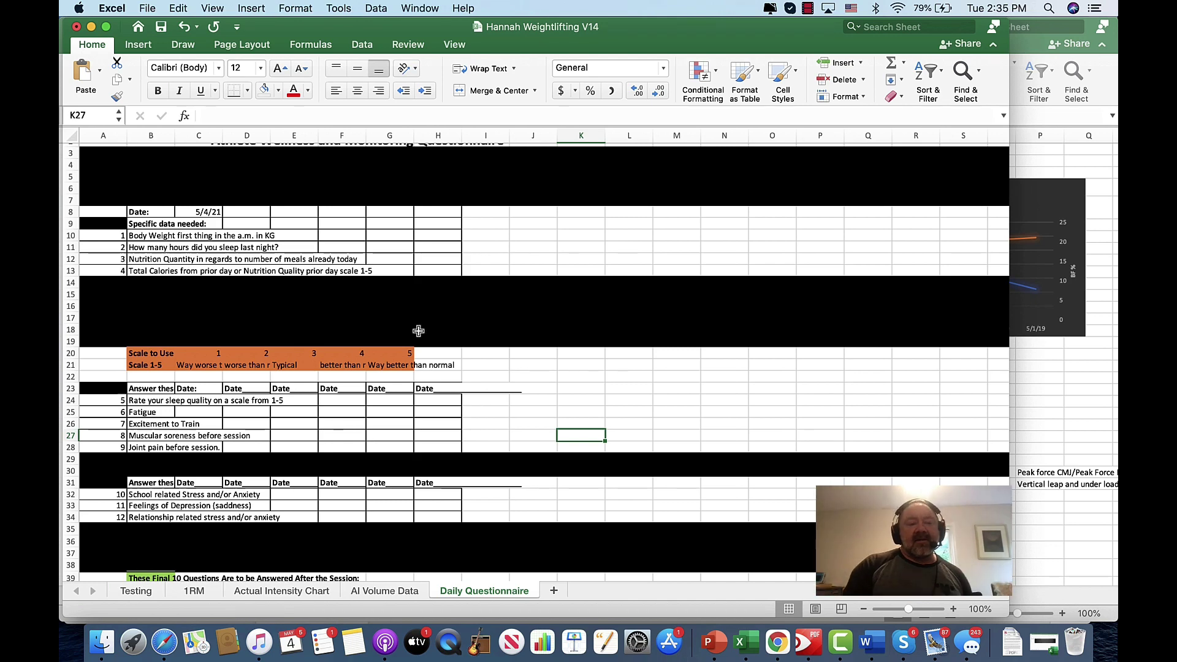
{"action": "scroll", "coordinate": [408, 395], "scroll_direction": "down", "scroll_amount": 8}
{"action": "scroll", "coordinate": [407, 396], "scroll_direction": "down", "scroll_amount": 2}
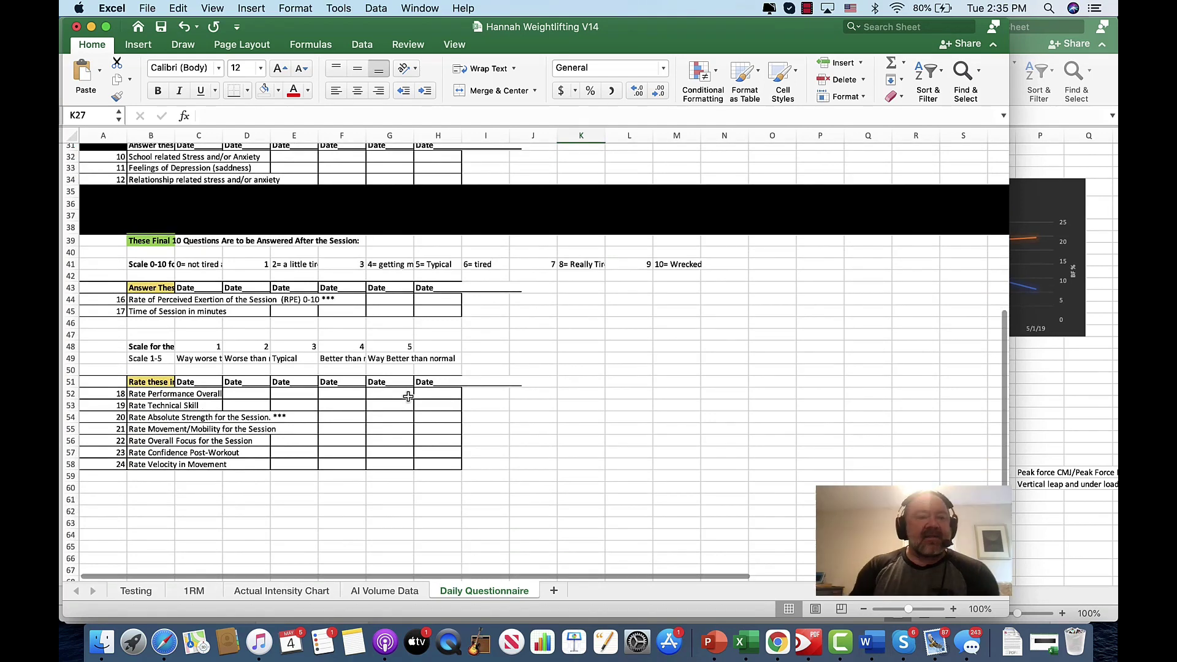
{"action": "scroll", "coordinate": [408, 396], "scroll_direction": "down", "scroll_amount": 1}
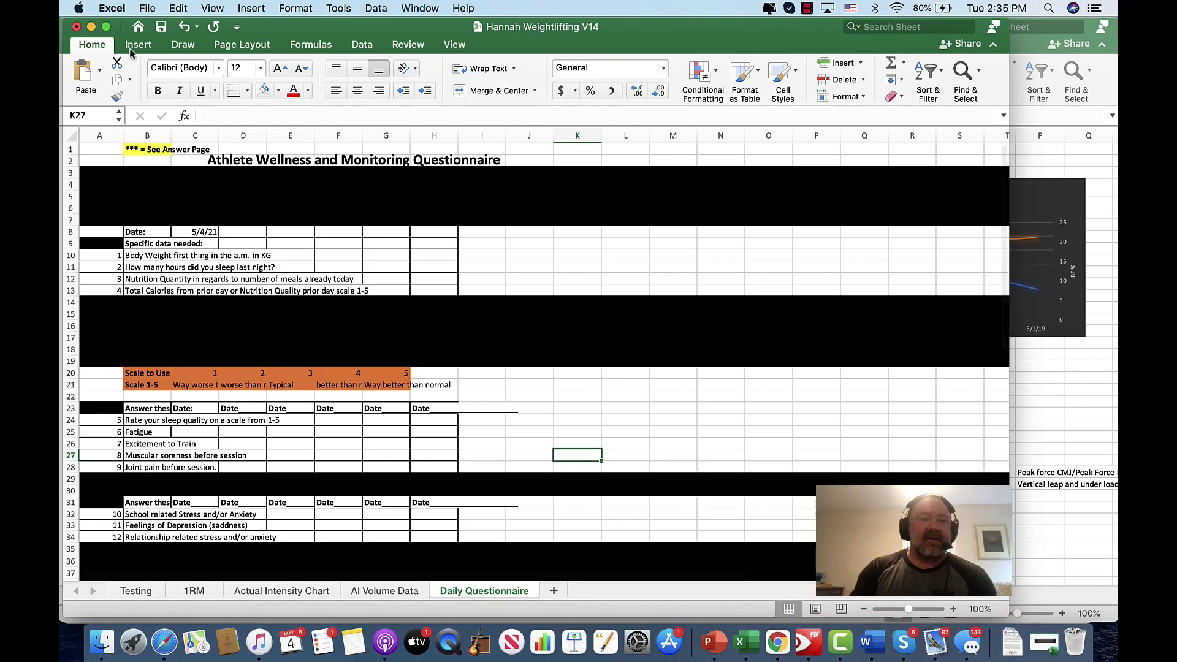
Step: Minimize the weightlifting and Athlete Intake workbooks and bring up the daily questionnaire workbook's Dashboard
{"action": "left_click", "coordinate": [91, 27]}
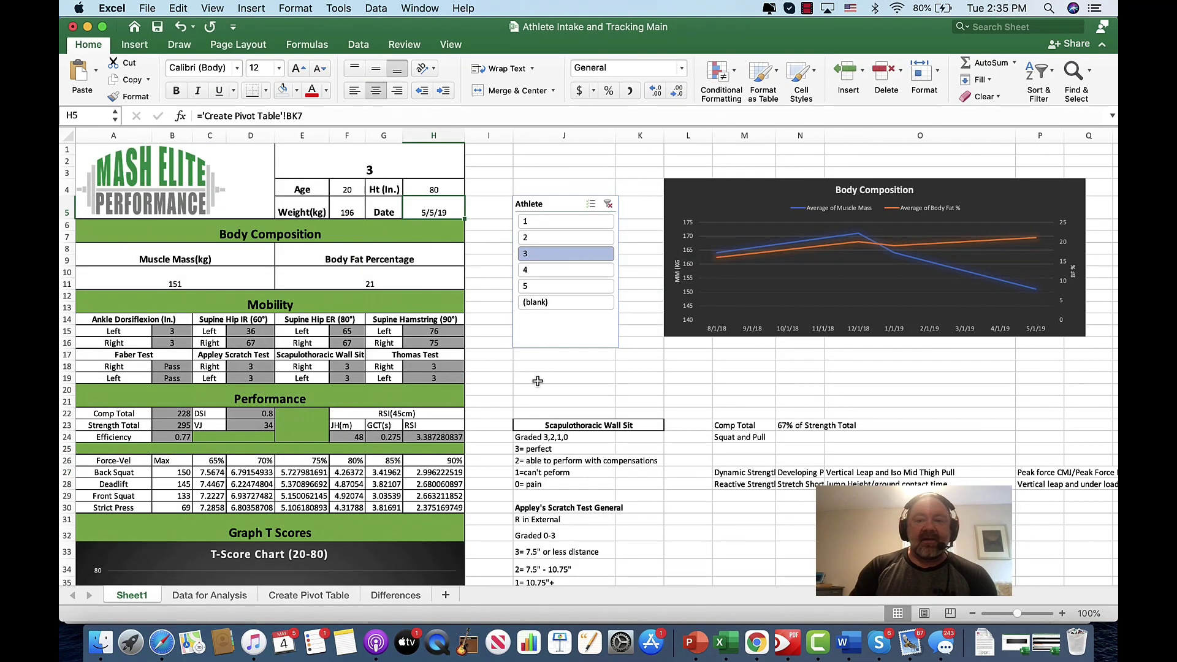
{"action": "left_click", "coordinate": [87, 27]}
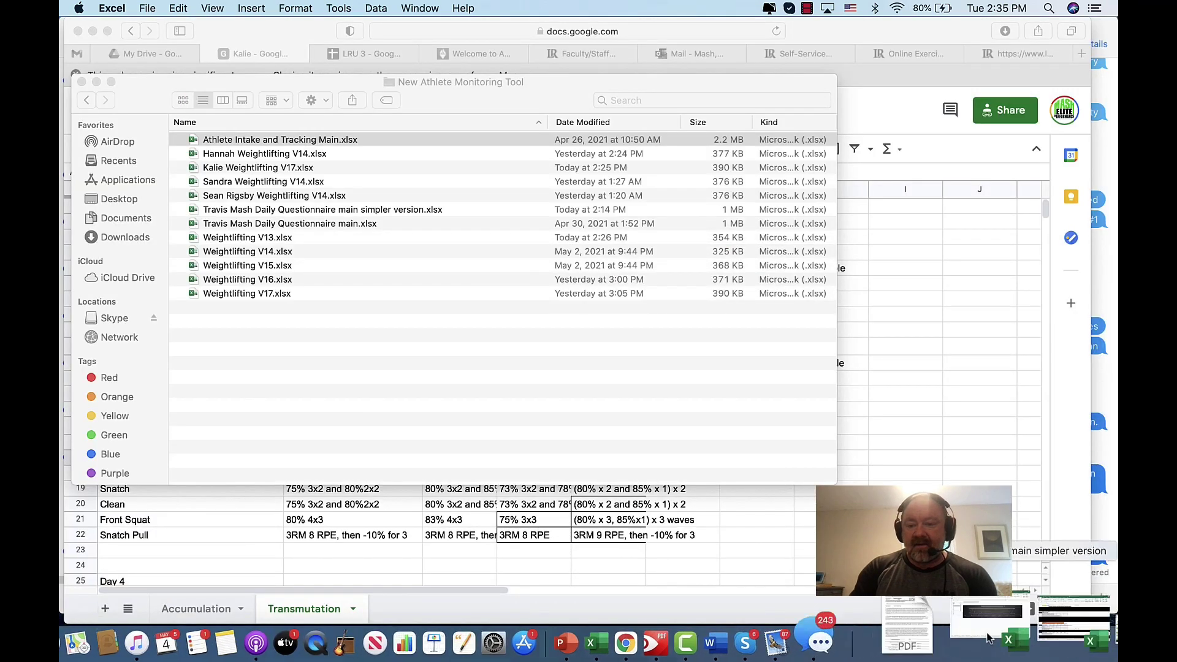
{"action": "left_click", "coordinate": [989, 642]}
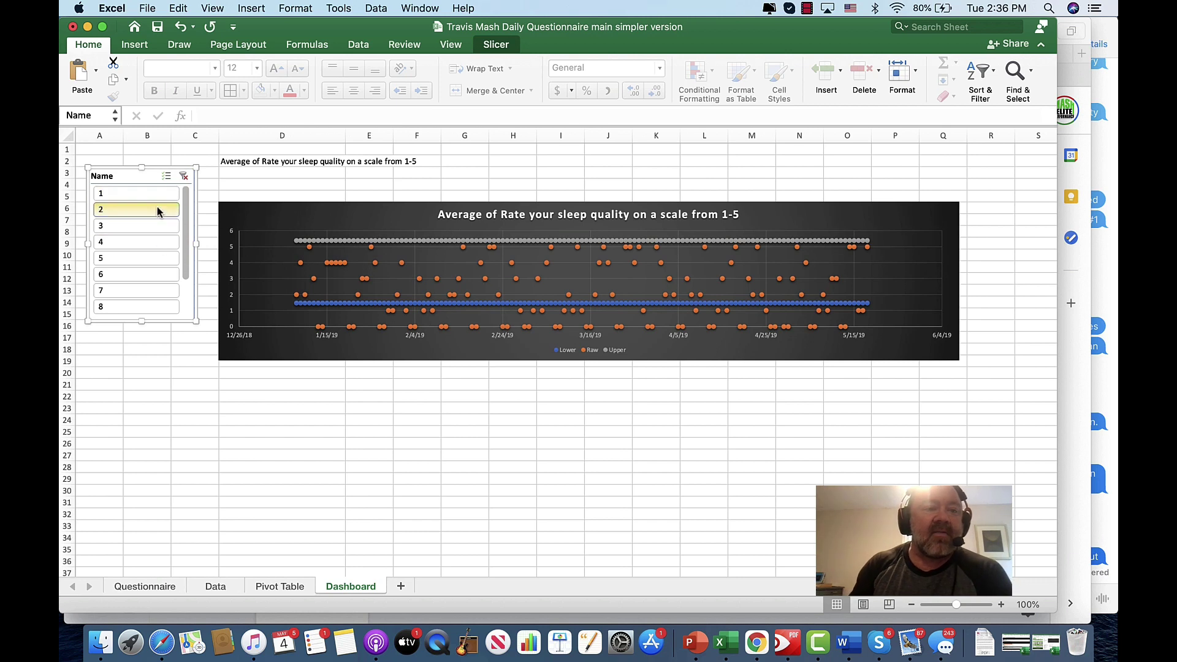
Step: Filter the sleep-quality chart to athlete 4 using the Name slicer
{"action": "left_click", "coordinate": [147, 243]}
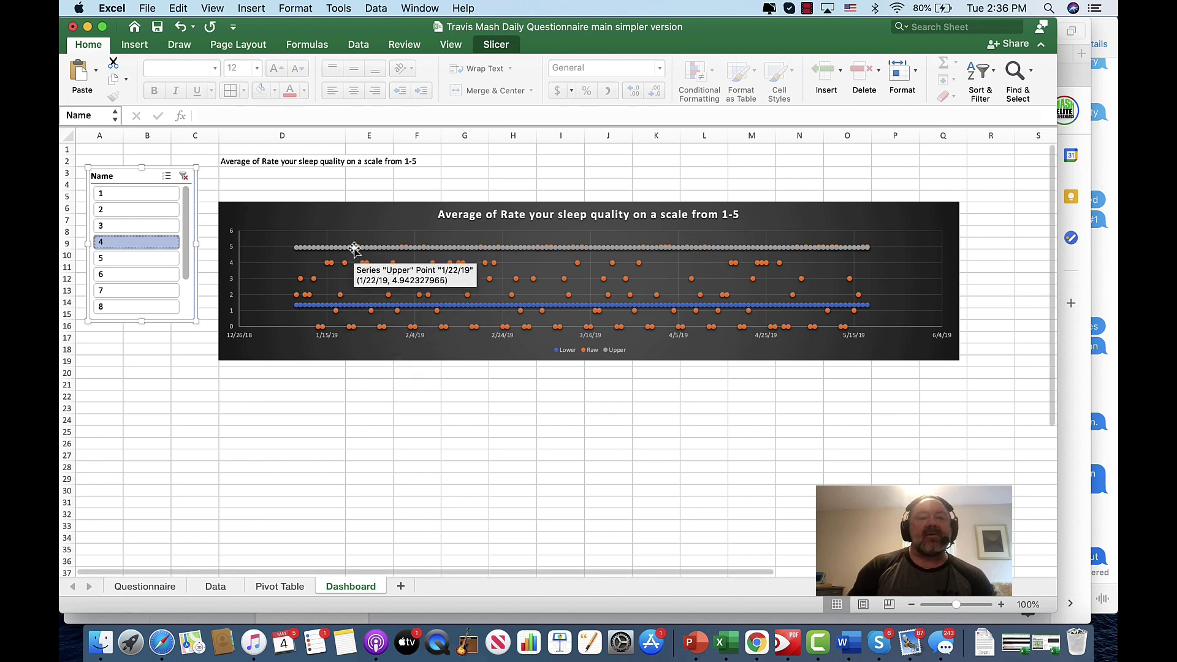
Step: Switch the charted measure in D2 to calories-yesterday, then to Average of Fatigue
{"action": "left_click", "coordinate": [309, 162]}
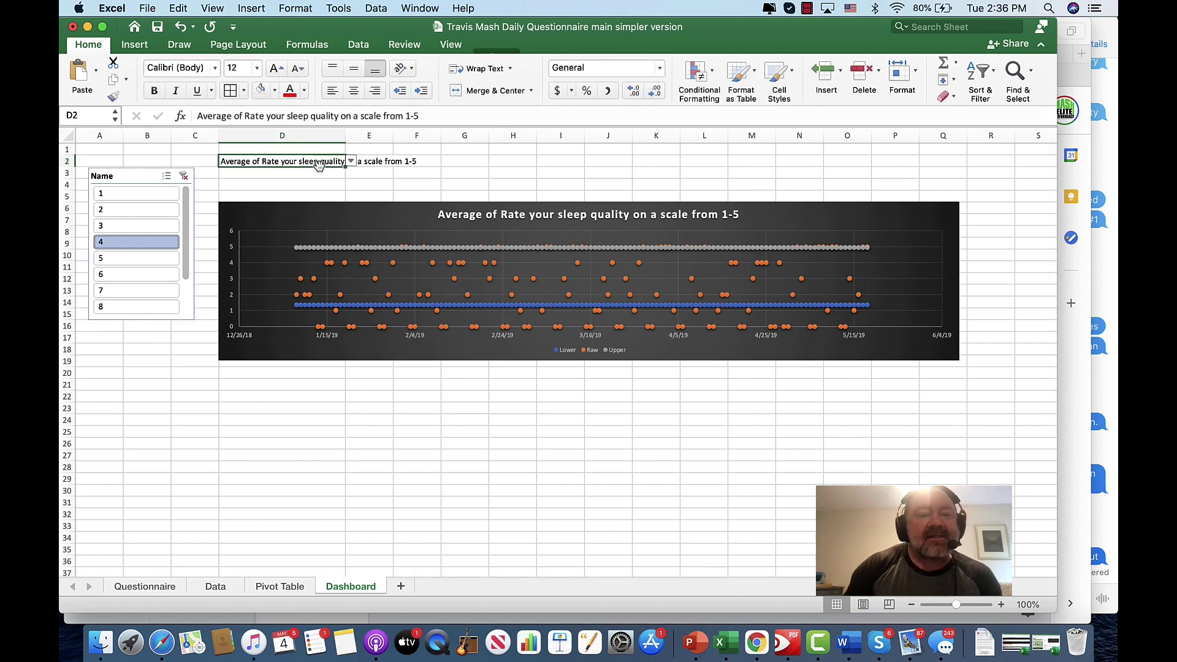
{"action": "left_click", "coordinate": [351, 162]}
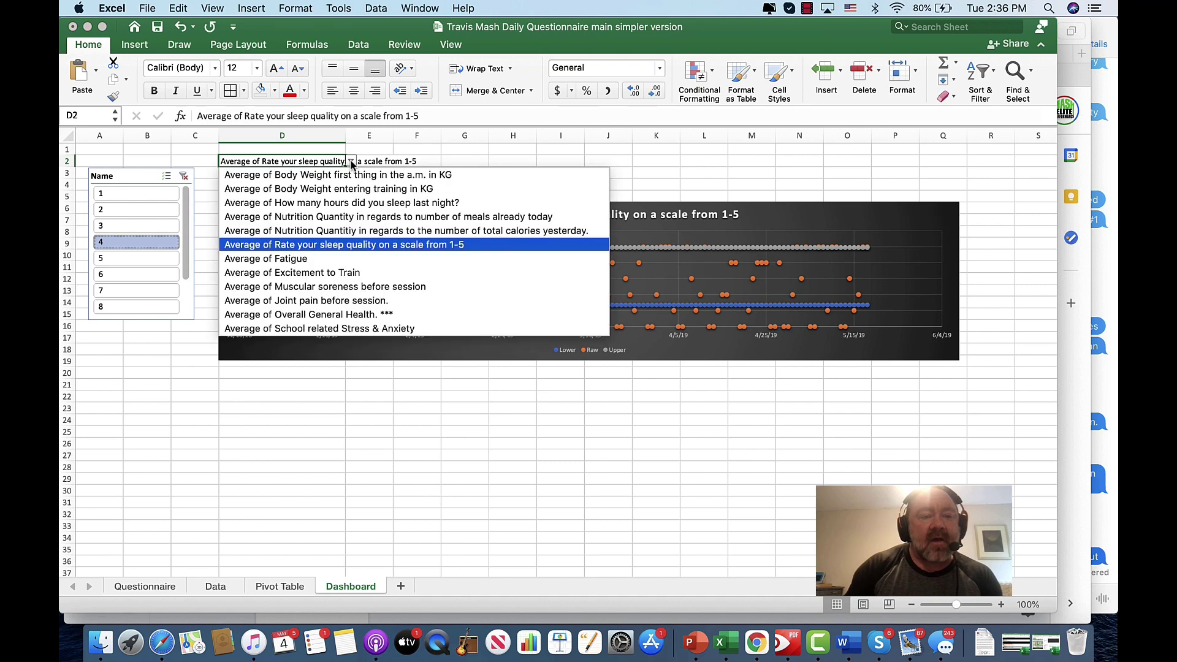
{"action": "left_click", "coordinate": [348, 230]}
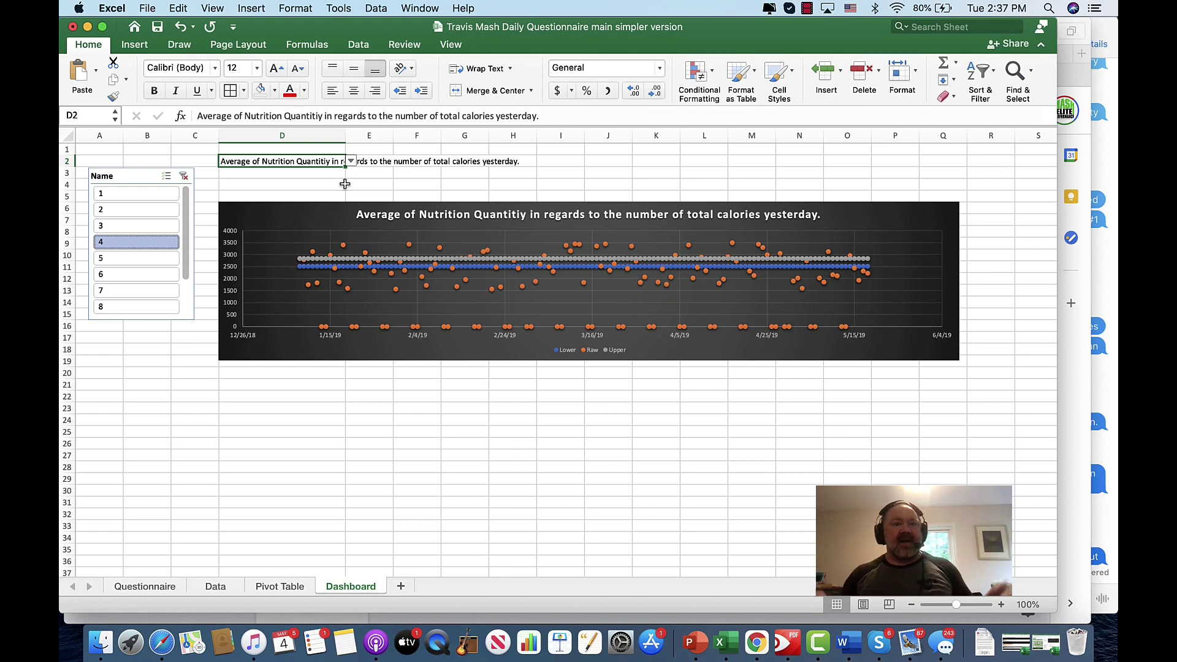
{"action": "left_click", "coordinate": [351, 162]}
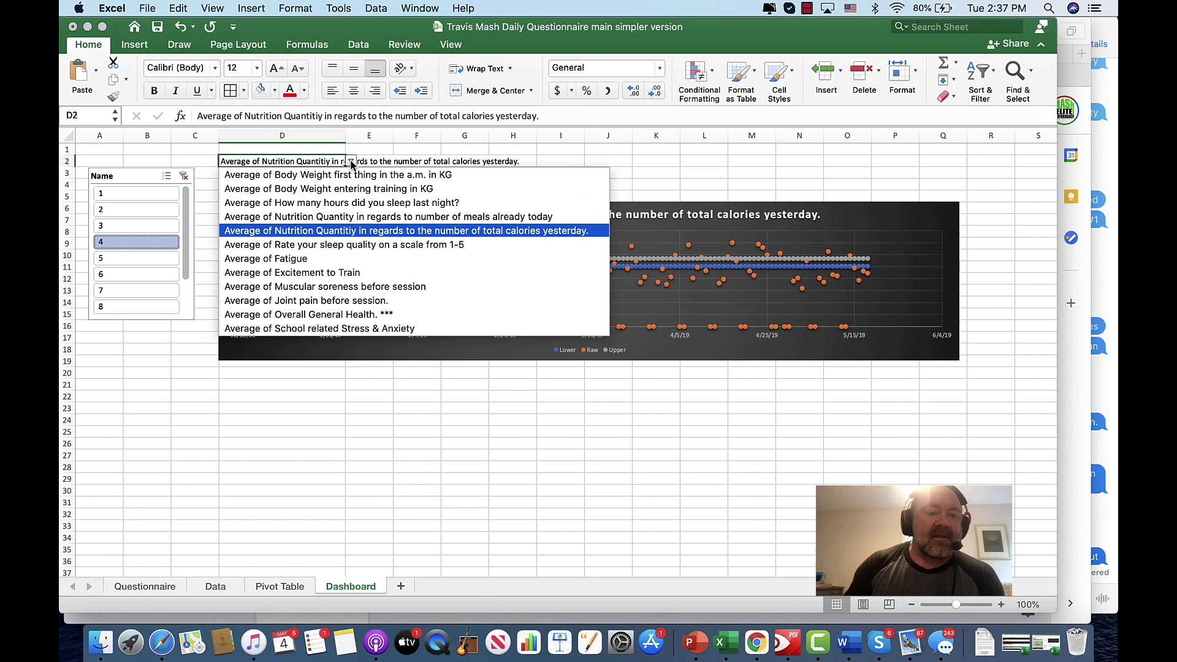
{"action": "left_click", "coordinate": [336, 258]}
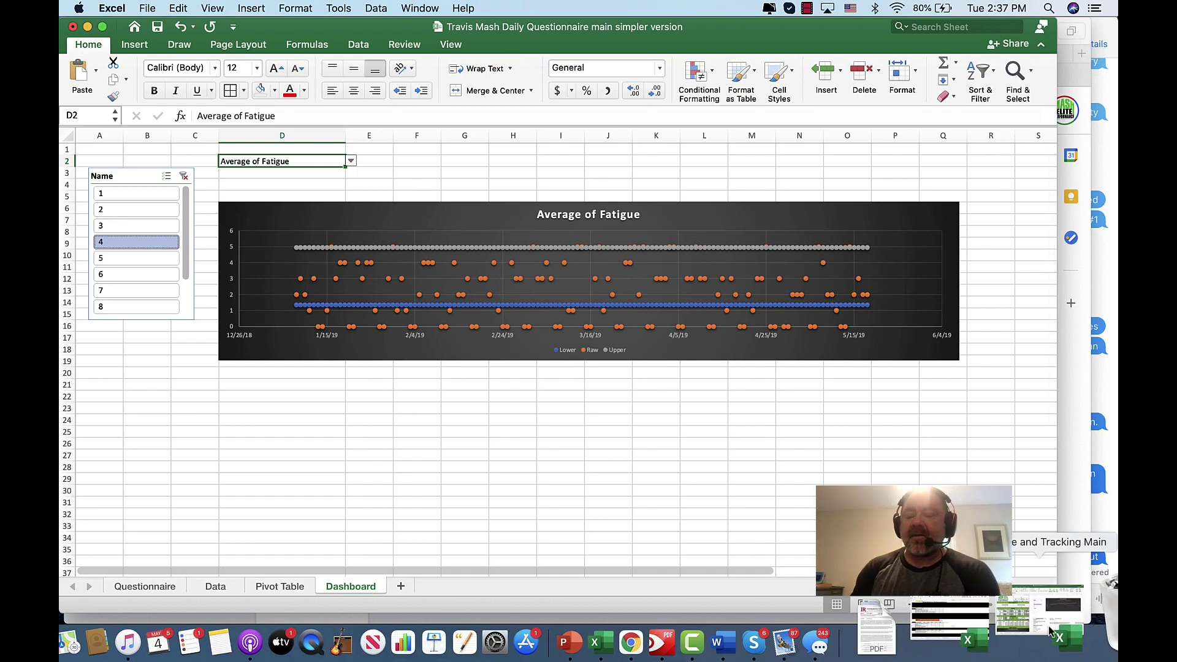
{"action": "left_click", "coordinate": [1046, 610]}
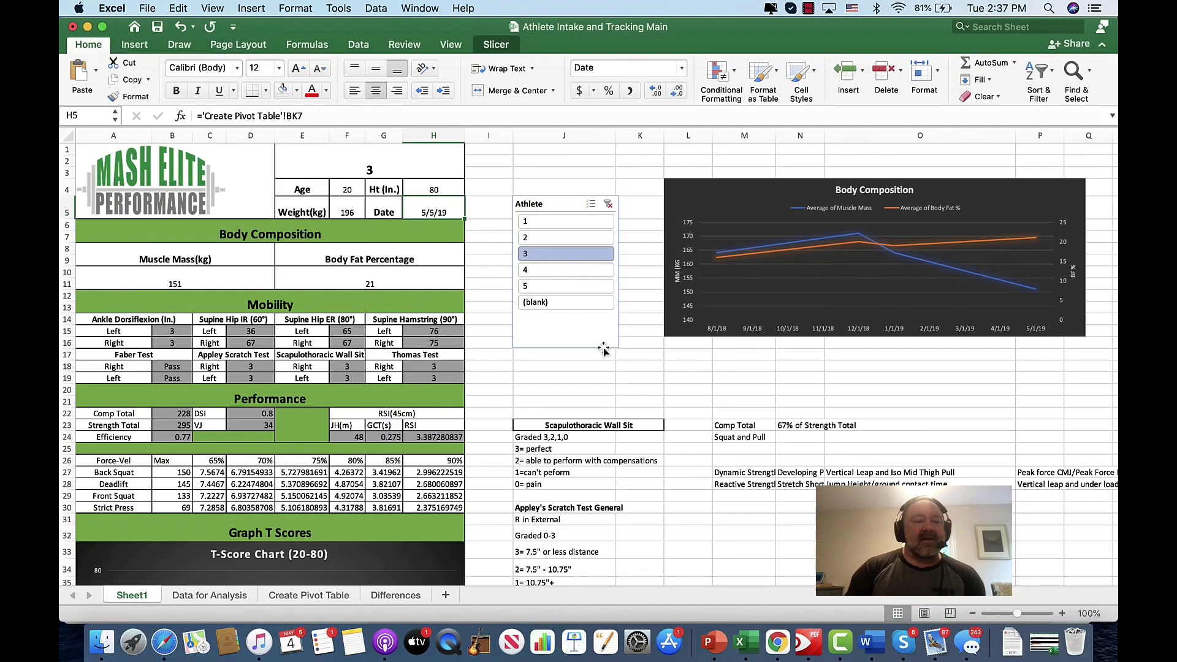
{"action": "scroll", "coordinate": [379, 474], "scroll_direction": "down", "scroll_amount": 2}
{"action": "scroll", "coordinate": [379, 473], "scroll_direction": "up", "scroll_amount": 2}
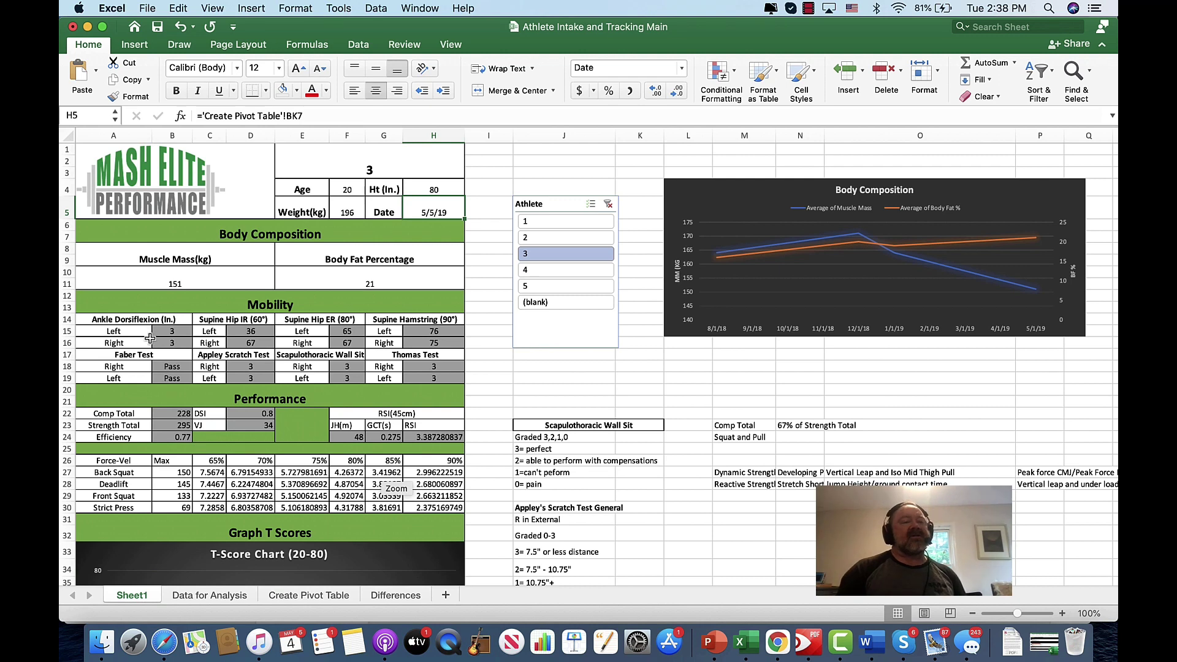
{"action": "scroll", "coordinate": [153, 324], "scroll_direction": "down", "scroll_amount": 3}
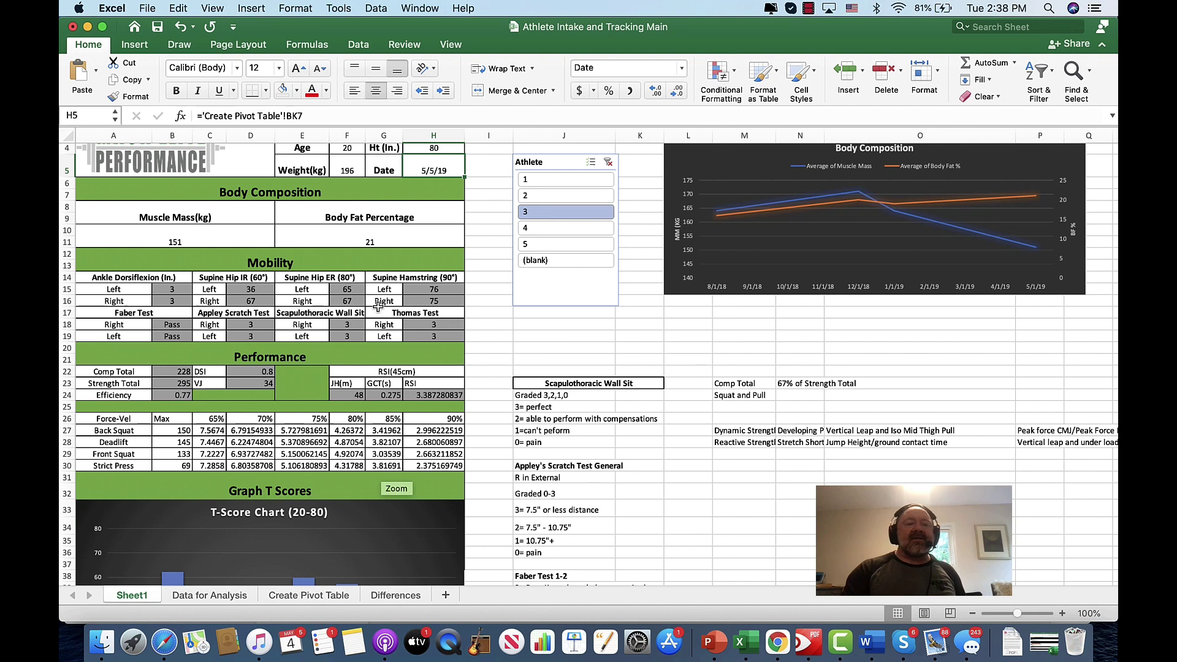
{"action": "scroll", "coordinate": [334, 343], "scroll_direction": "down", "scroll_amount": 2}
{"action": "scroll", "coordinate": [335, 345], "scroll_direction": "down", "scroll_amount": 1}
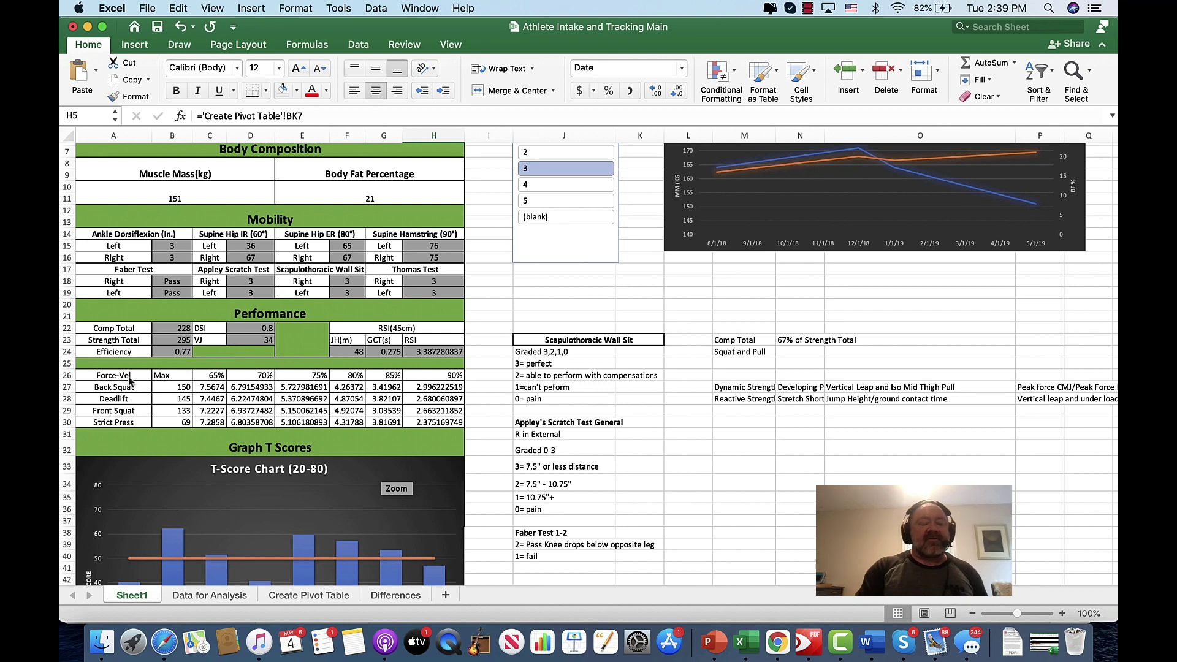
Step: Review the intake sheet's charts and athlete 1's T-scores via the Athlete slicer
{"action": "scroll", "coordinate": [213, 397], "scroll_direction": "down", "scroll_amount": 2}
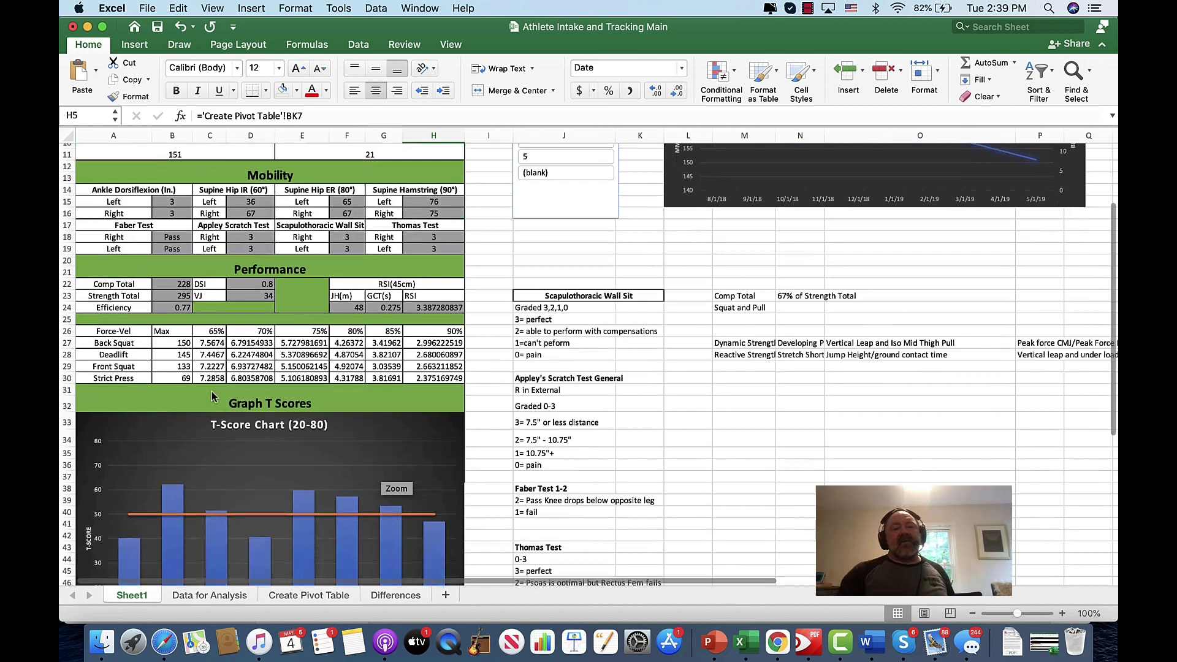
{"action": "scroll", "coordinate": [213, 396], "scroll_direction": "down", "scroll_amount": 1}
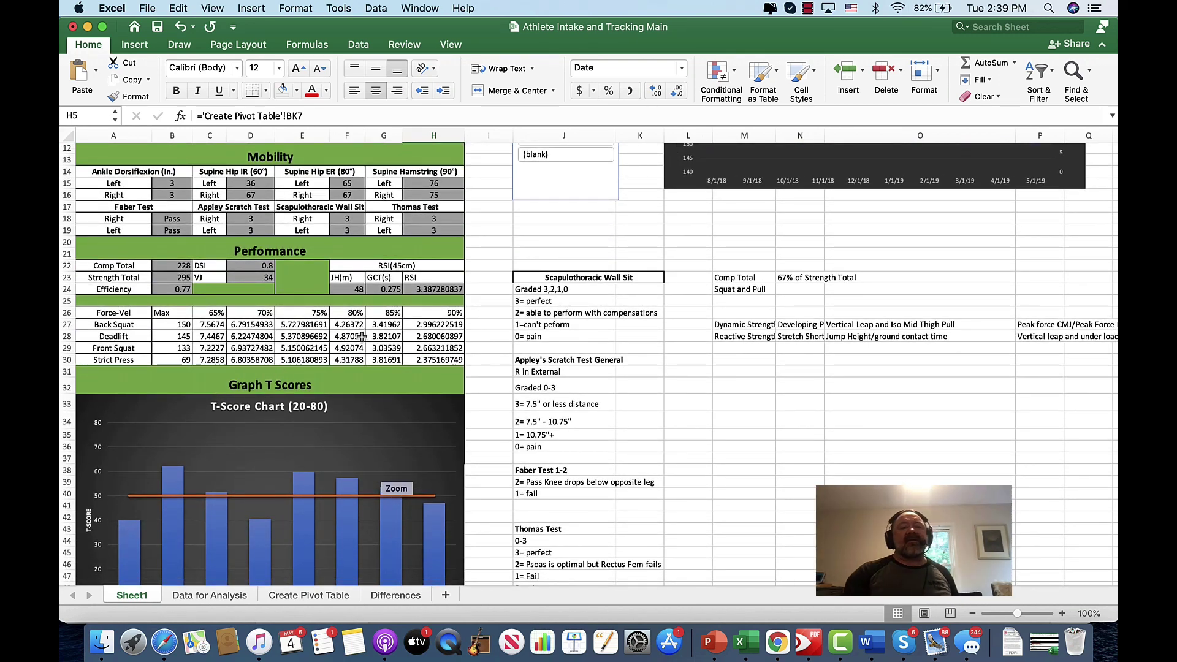
{"action": "scroll", "coordinate": [323, 423], "scroll_direction": "down", "scroll_amount": 5}
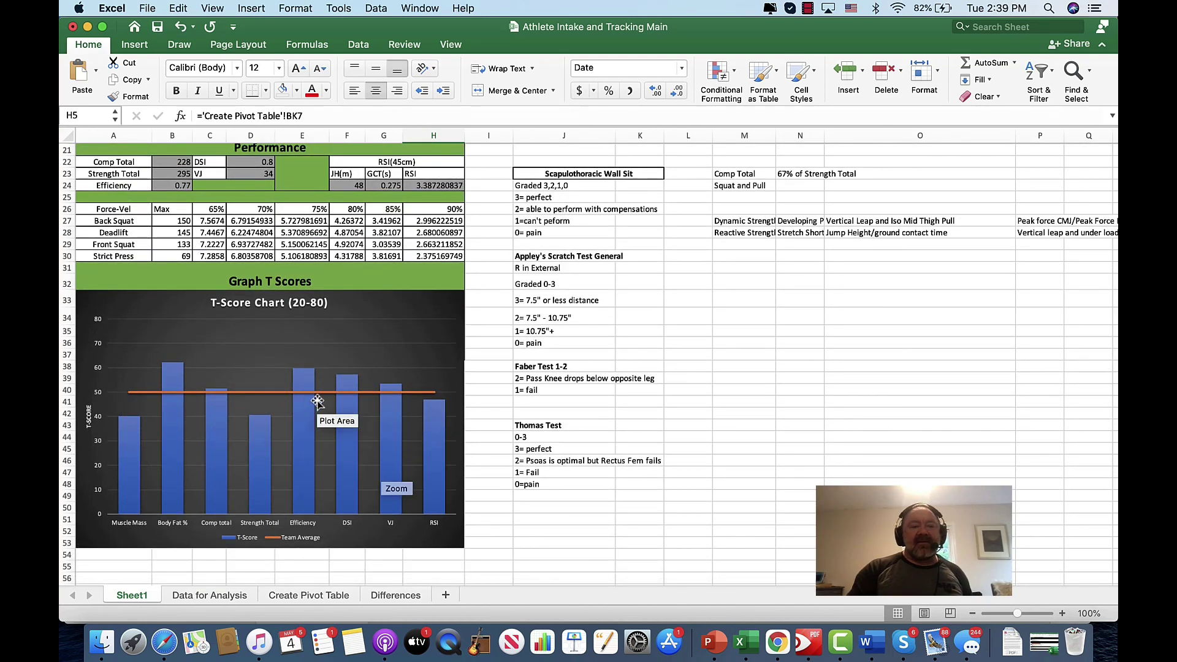
{"action": "mouse_move", "coordinate": [240, 396]}
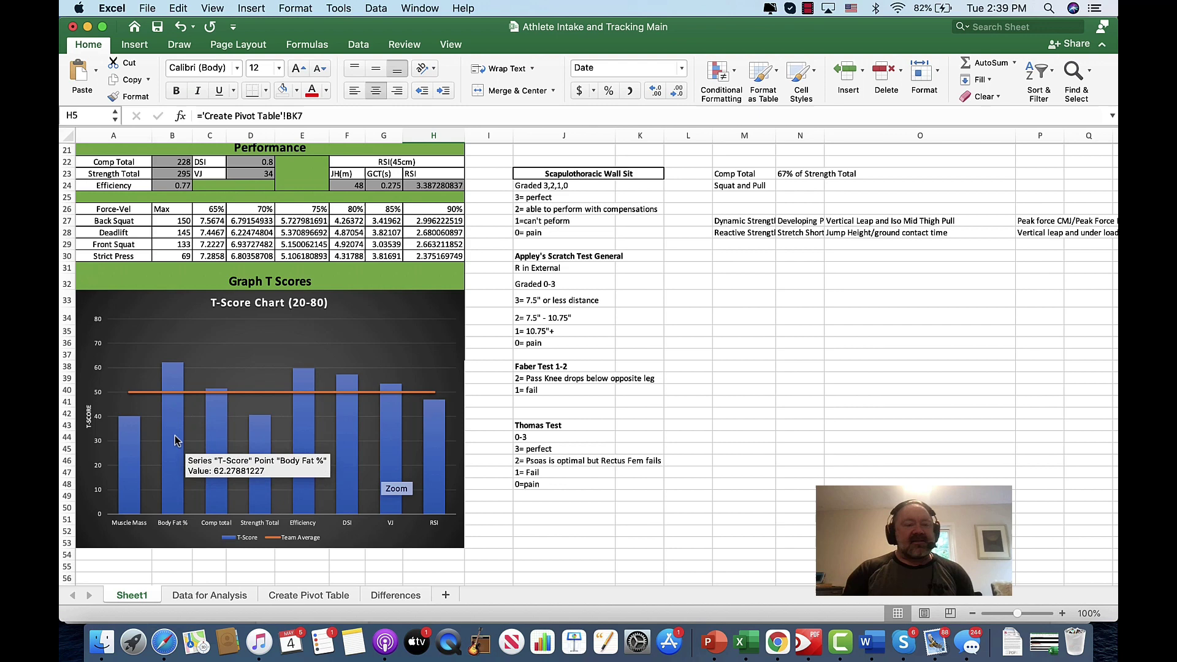
{"action": "scroll", "coordinate": [195, 424], "scroll_direction": "up", "scroll_amount": 10}
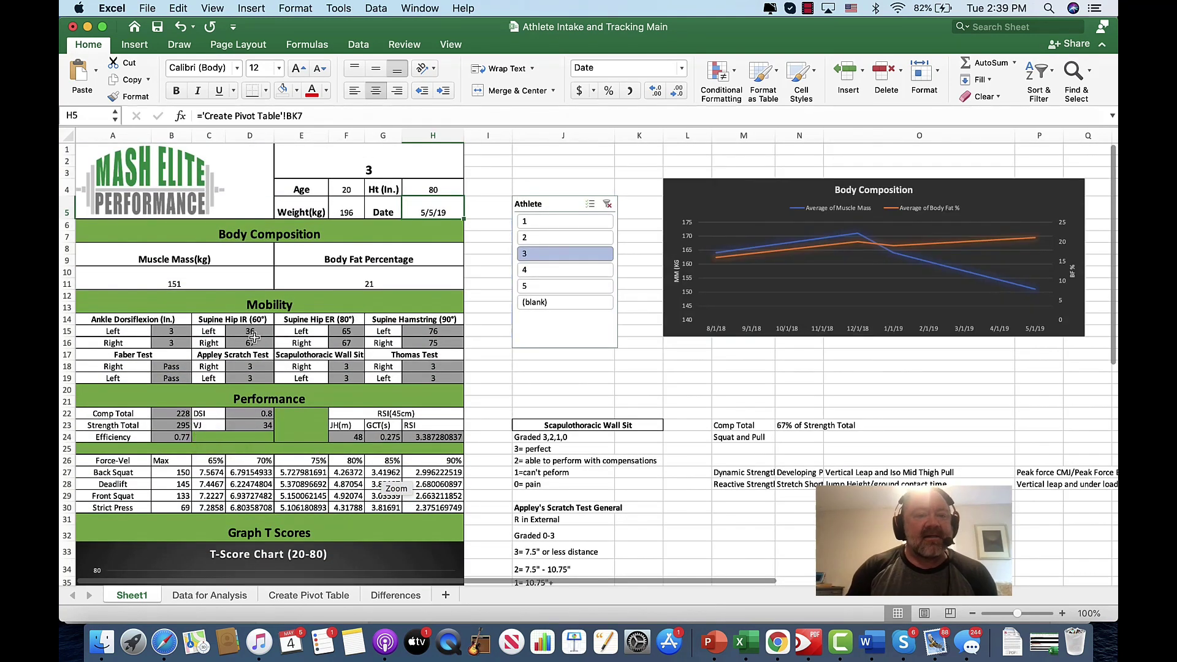
{"action": "left_click", "coordinate": [554, 224]}
{"action": "scroll", "coordinate": [387, 383], "scroll_direction": "down", "scroll_amount": 10}
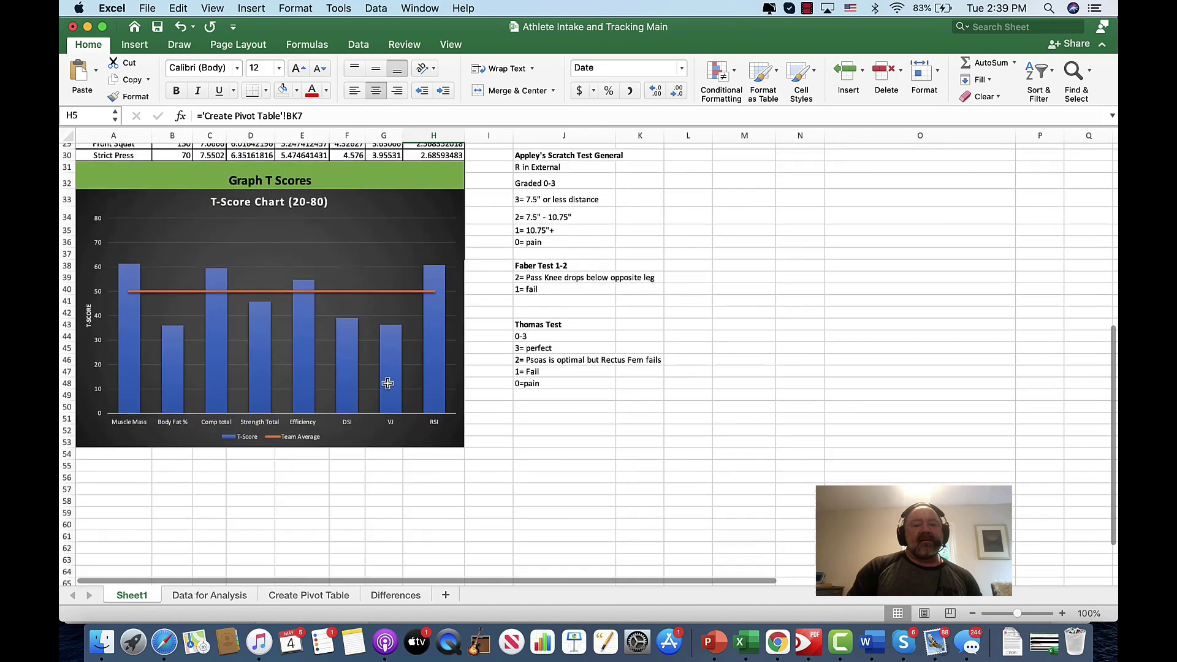
{"action": "scroll", "coordinate": [387, 383], "scroll_direction": "up", "scroll_amount": 10}
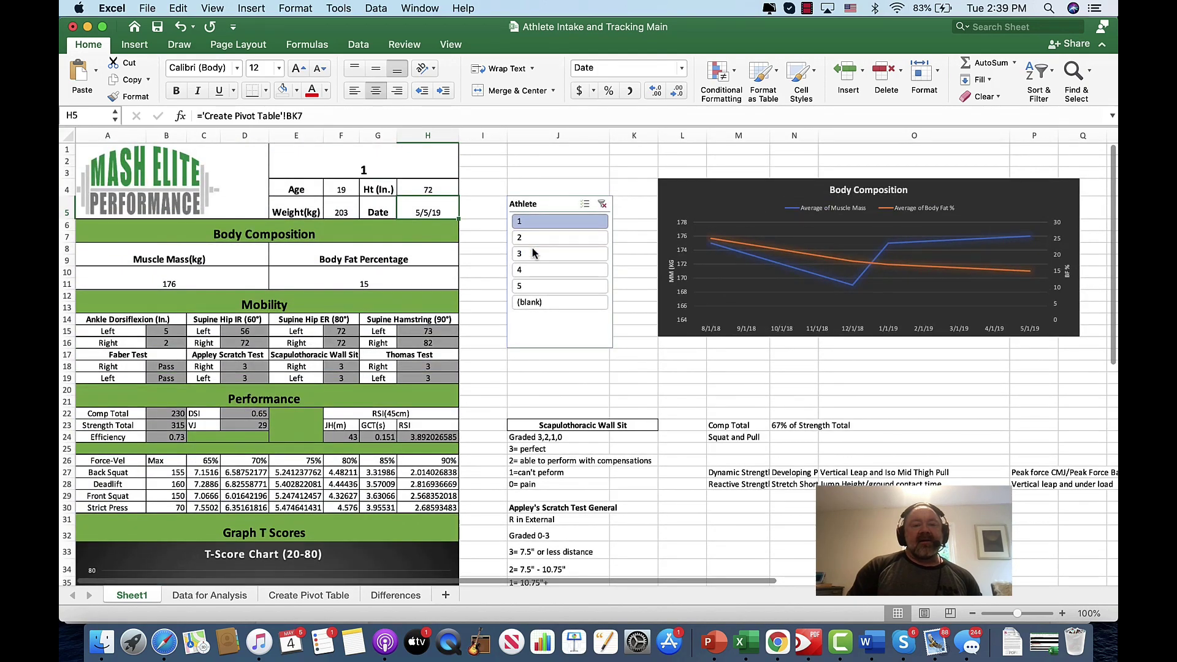
Step: Show athlete 4: age 20, height 77 in, weight 191 kg, back squat max 150
{"action": "left_click", "coordinate": [533, 273]}
{"action": "scroll", "coordinate": [352, 419], "scroll_direction": "down", "scroll_amount": 8}
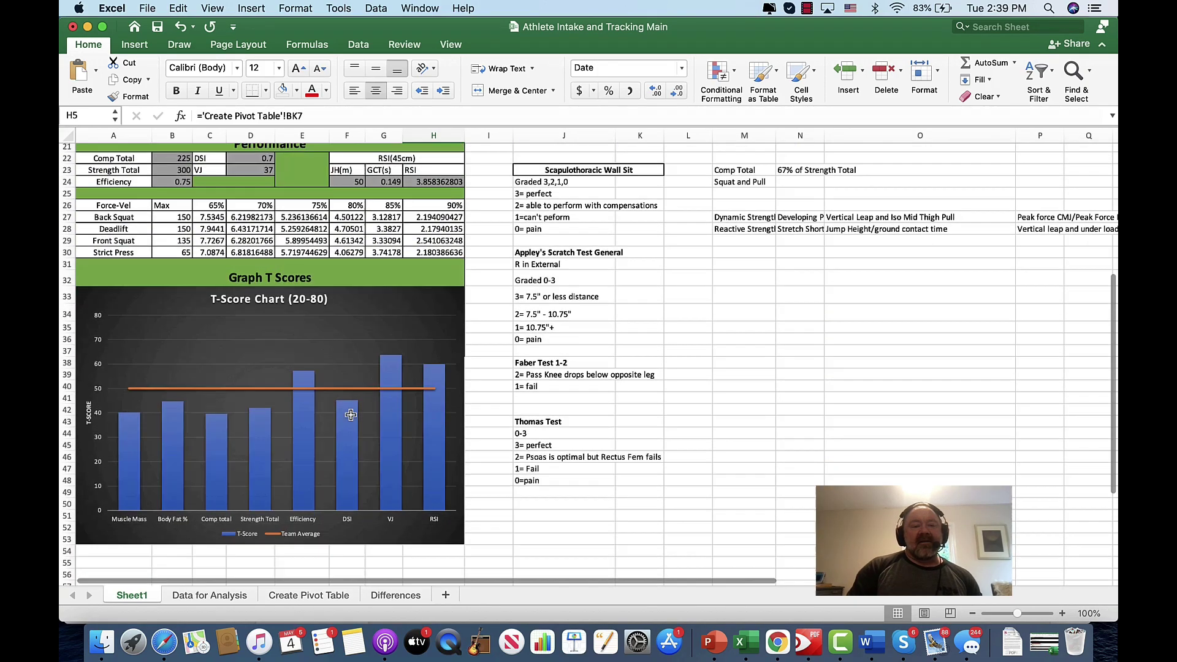
{"action": "scroll", "coordinate": [352, 419], "scroll_direction": "up", "scroll_amount": 8}
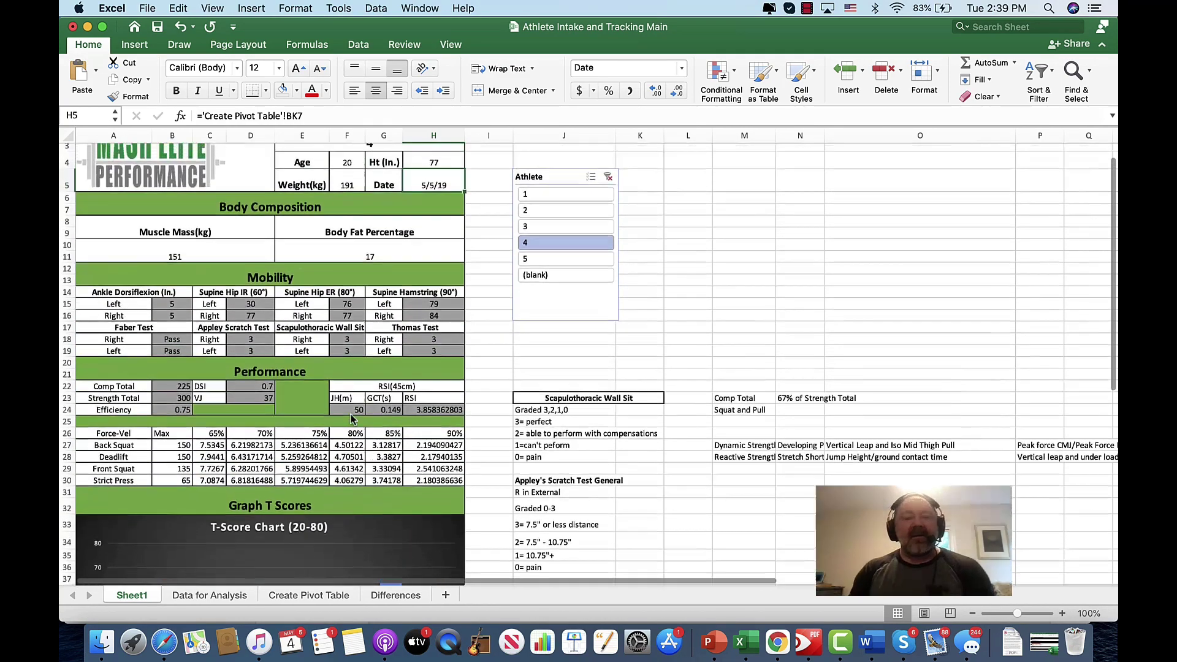